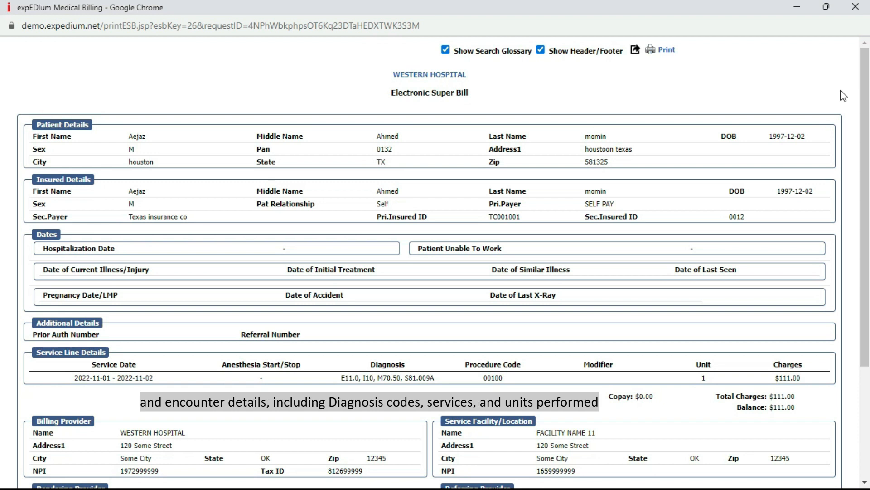
Step: Scroll down and back up through the printed super bill before leaving it
{"action": "scroll", "coordinate": [844, 95], "scroll_direction": "down", "scroll_amount": 4}
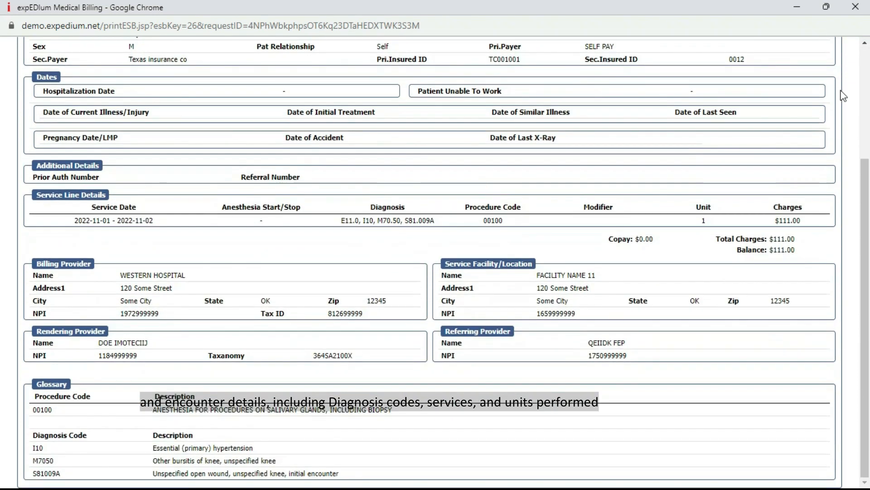
{"action": "scroll", "coordinate": [843, 96], "scroll_direction": "up", "scroll_amount": 4}
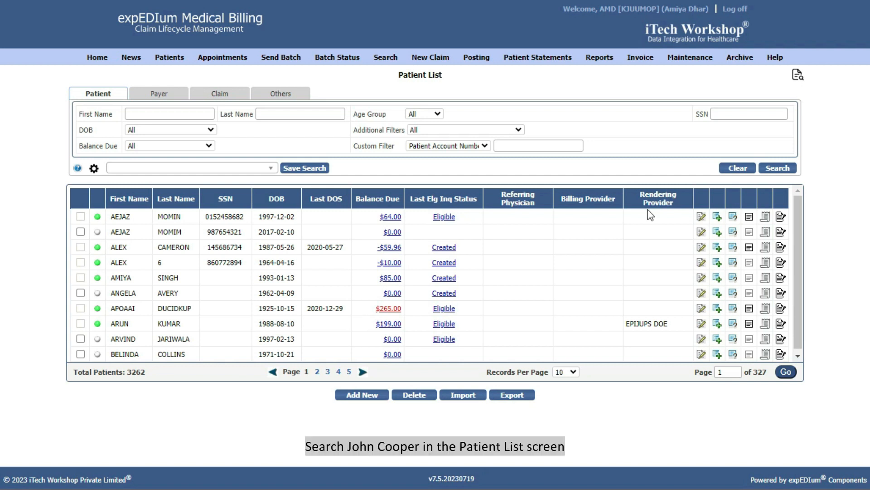
Step: Filter the Patient List by the patient's first and last name and run the search
{"action": "left_click", "coordinate": [156, 115]}
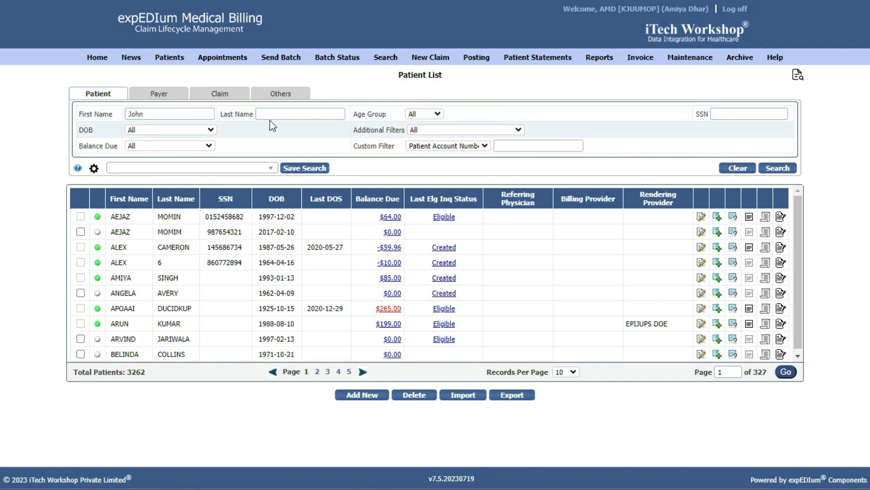
{"action": "left_click", "coordinate": [271, 114]}
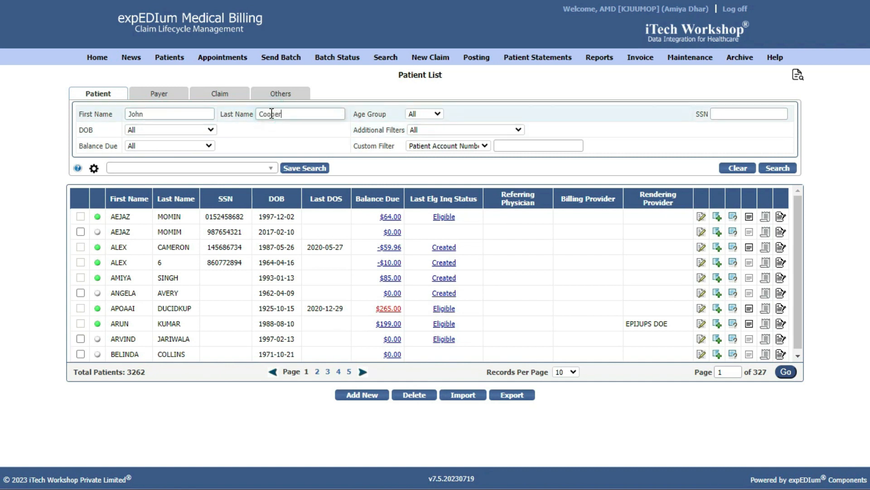
{"action": "left_click", "coordinate": [777, 168]}
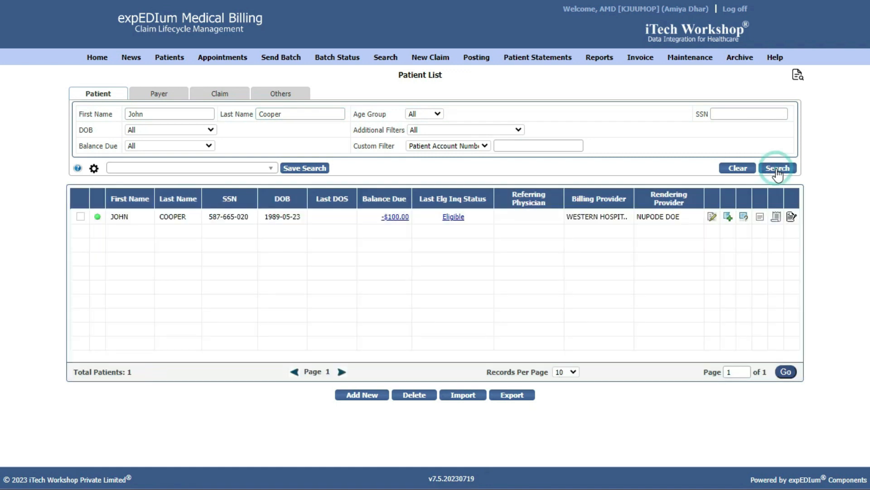
{"action": "left_click", "coordinate": [776, 217]}
Step: Create a new ESB for the found patient, leaving the Choose Template selection unchanged
{"action": "left_click", "coordinate": [754, 218]}
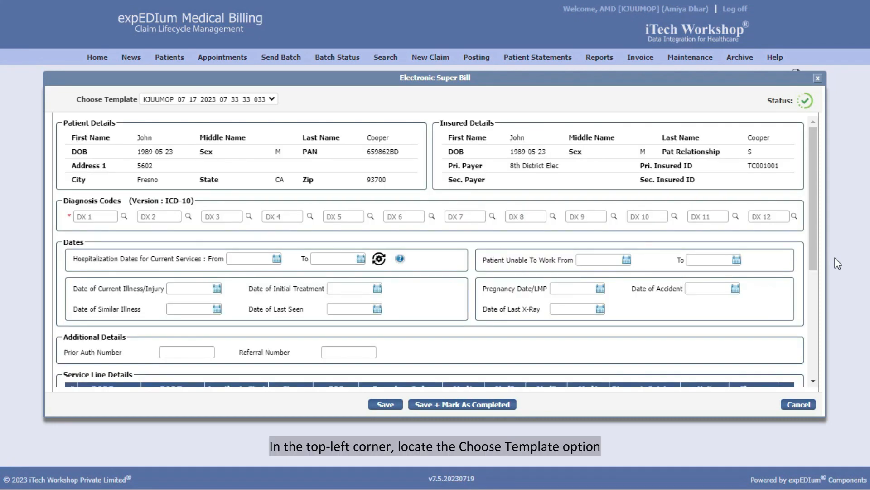
{"action": "left_click", "coordinate": [271, 100]}
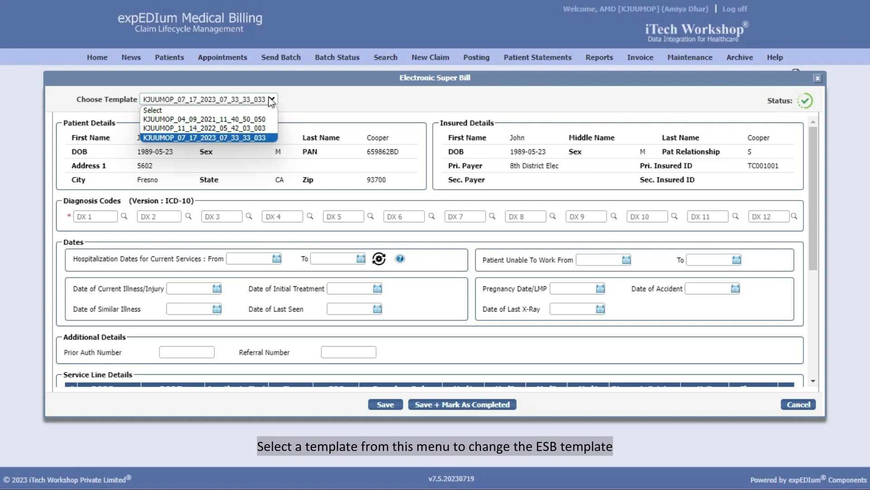
{"action": "left_click", "coordinate": [259, 103]}
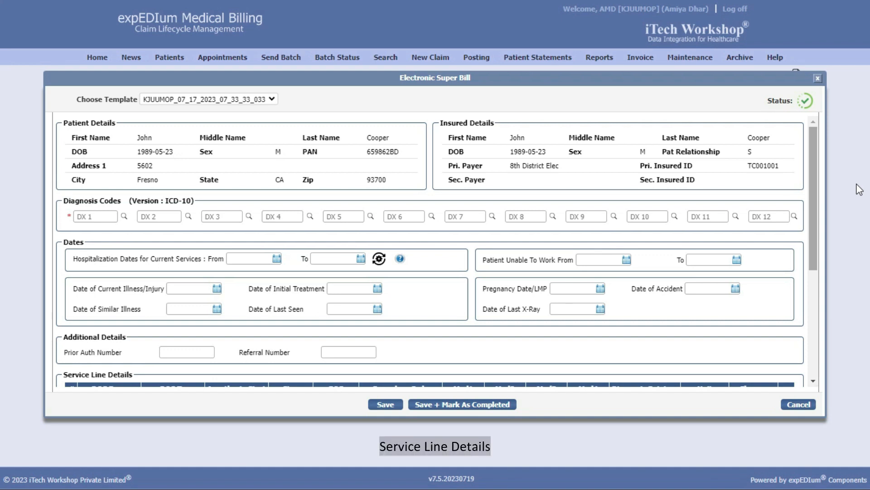
{"action": "scroll", "coordinate": [800, 207], "scroll_direction": "down", "scroll_amount": 4}
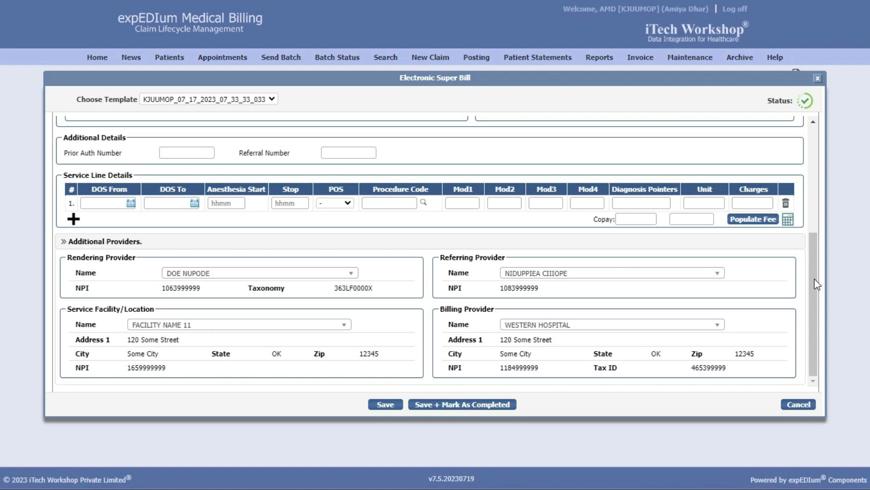
{"action": "scroll", "coordinate": [809, 276], "scroll_direction": "up", "scroll_amount": 5}
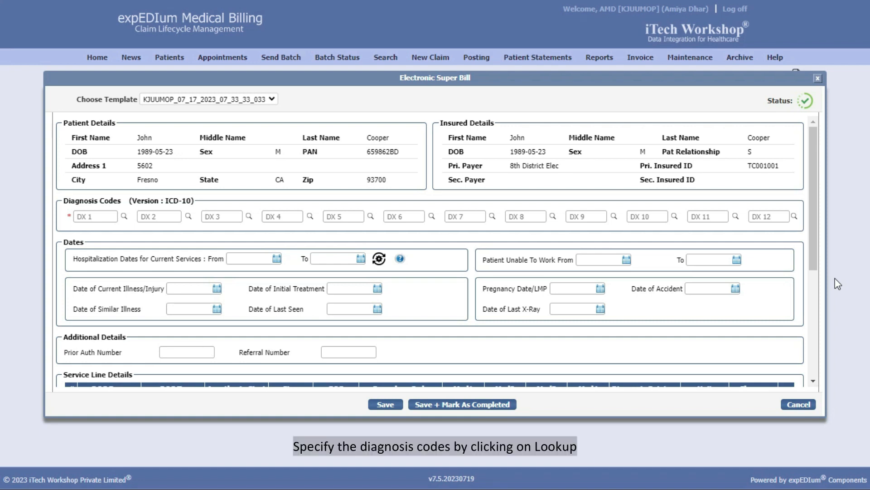
Step: Look up ICD-10 code A00.1 (cholera, biovar eltor) and assign it to DX 1
{"action": "left_click", "coordinate": [124, 216]}
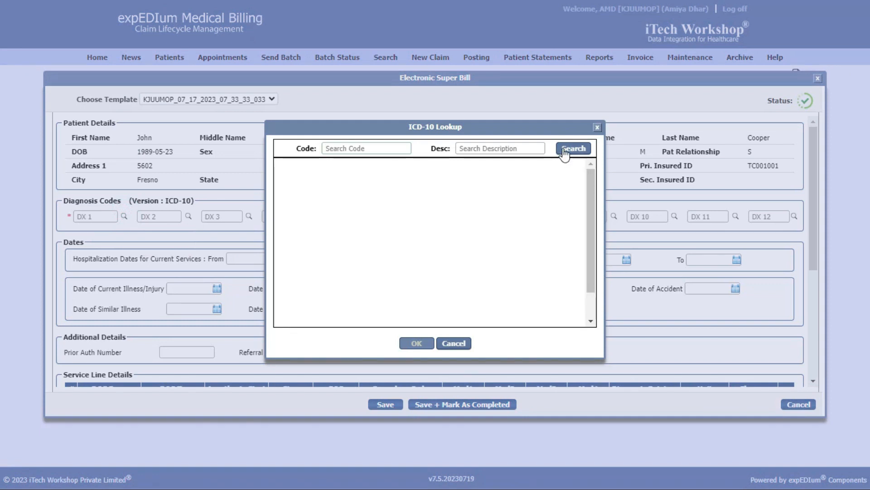
{"action": "left_click", "coordinate": [563, 152]}
{"action": "left_click", "coordinate": [288, 203]}
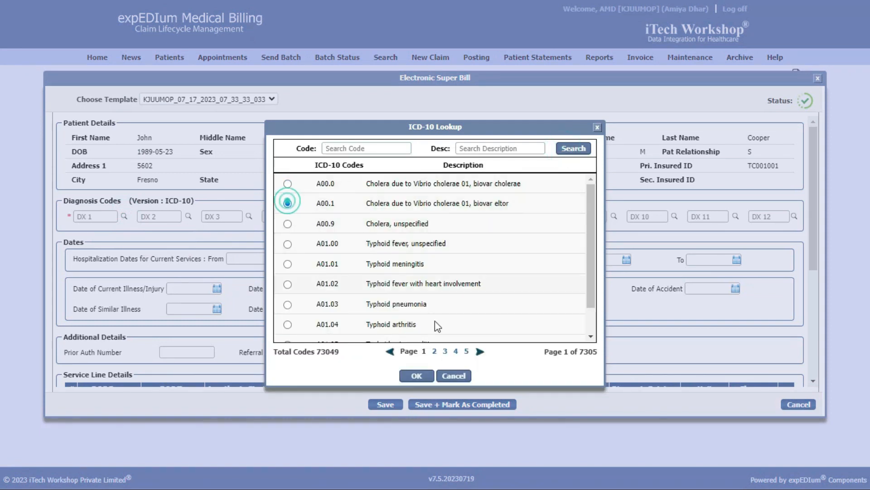
{"action": "left_click", "coordinate": [427, 372]}
{"action": "left_click_drag", "start_coordinate": [813, 257], "coordinate": [820, 379]}
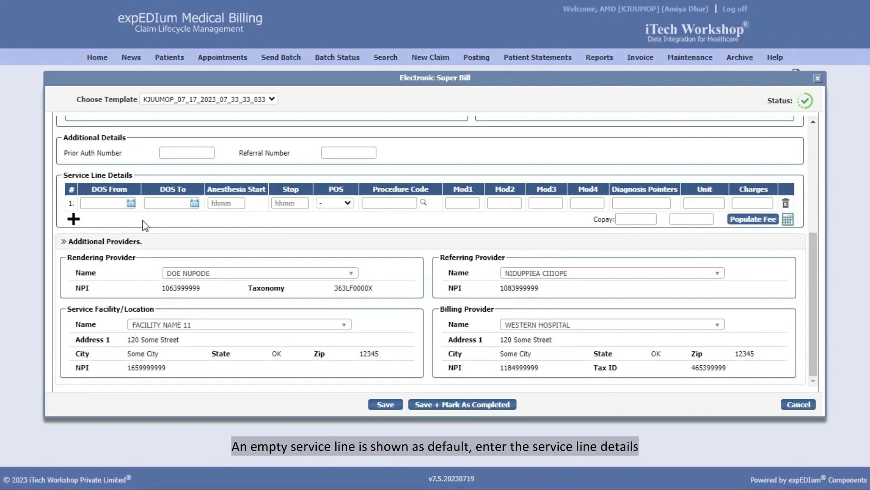
Step: Set the service start and end dates to 09/01/2023 and place of service to 06
{"action": "left_click", "coordinate": [131, 204]}
{"action": "left_click", "coordinate": [130, 204]}
{"action": "left_click", "coordinate": [181, 254]}
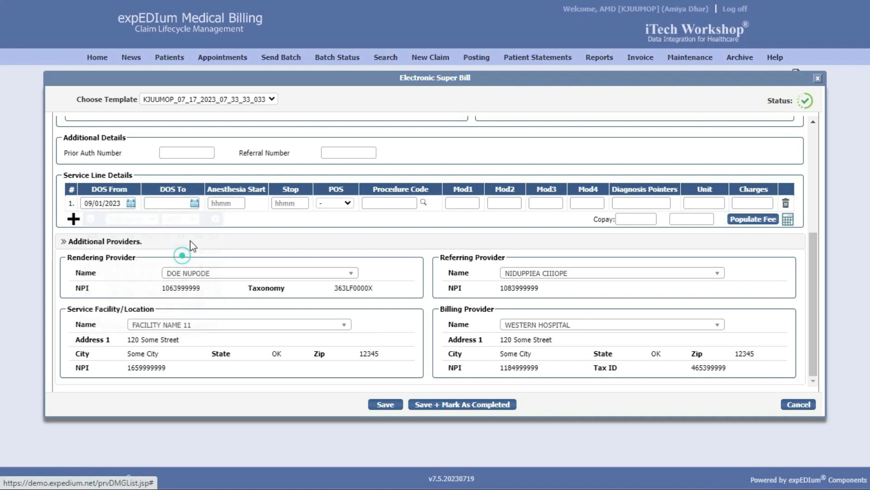
{"action": "left_click", "coordinate": [195, 203]}
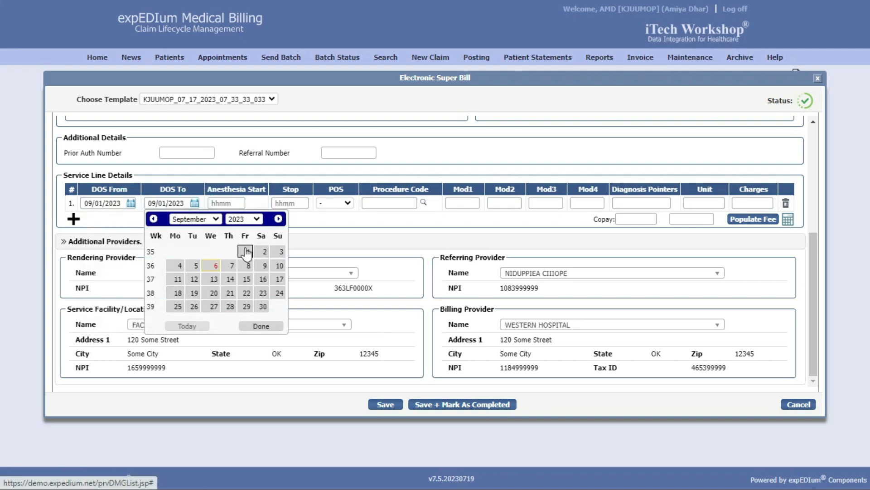
{"action": "left_click", "coordinate": [245, 248]}
{"action": "left_click", "coordinate": [345, 202]}
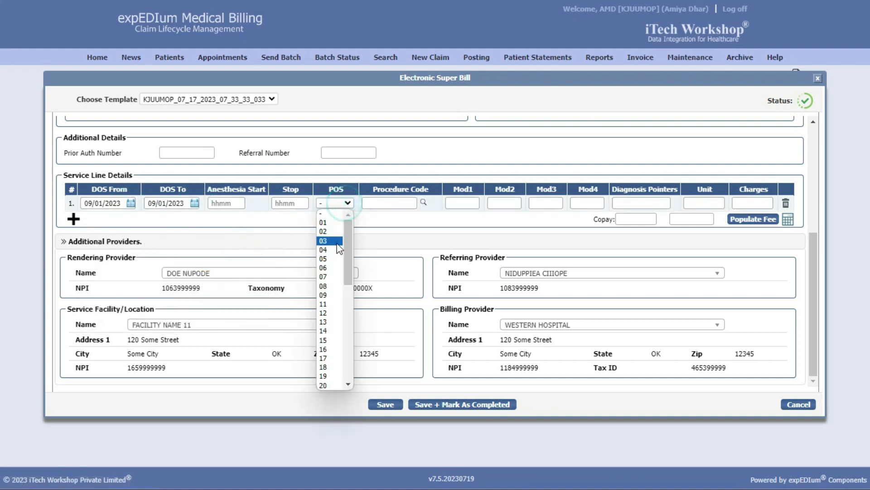
{"action": "left_click", "coordinate": [331, 268]}
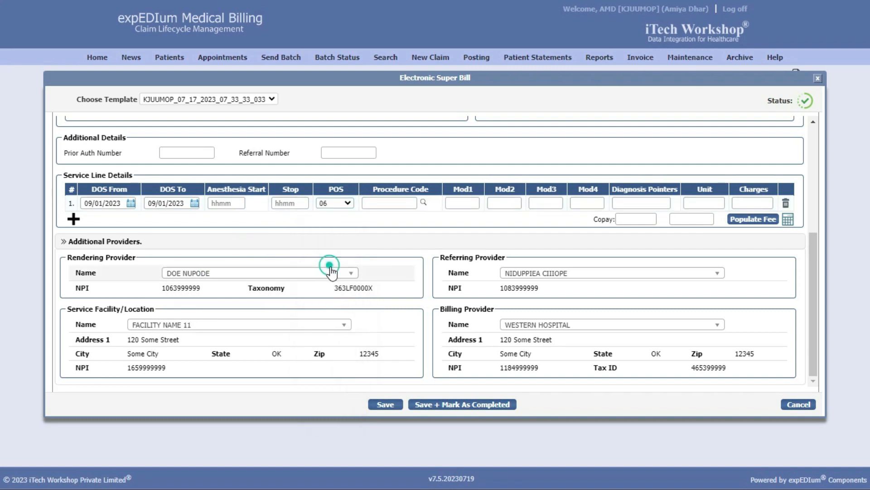
Step: Enter procedure code 0005F, diagnosis pointer 1, 1 unit and charges of 50
{"action": "left_click", "coordinate": [422, 203]}
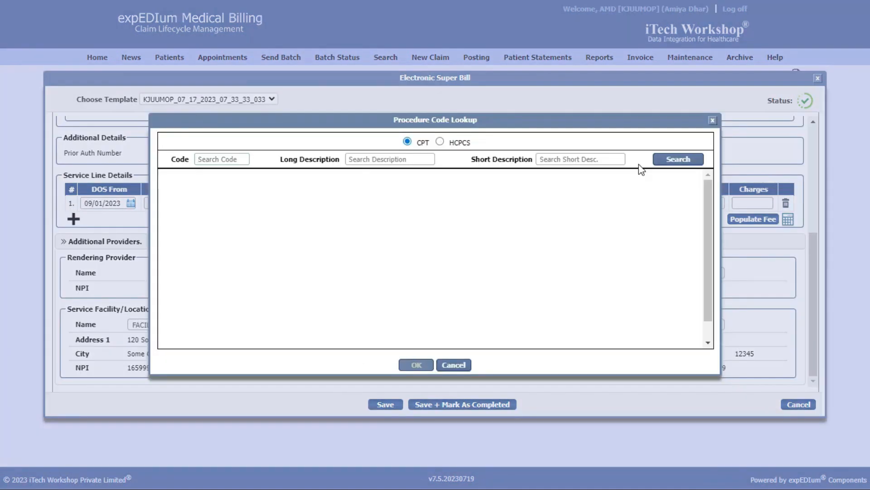
{"action": "left_click", "coordinate": [674, 162]}
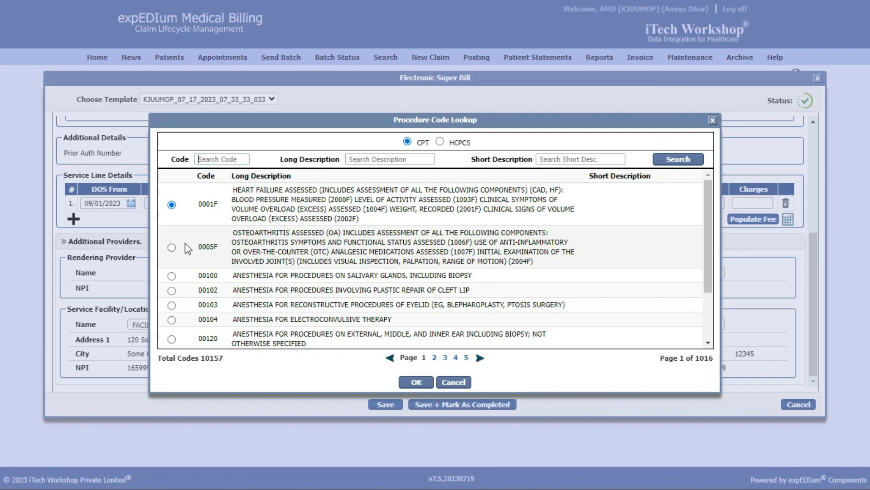
{"action": "left_click", "coordinate": [172, 247]}
{"action": "left_click", "coordinate": [411, 381]}
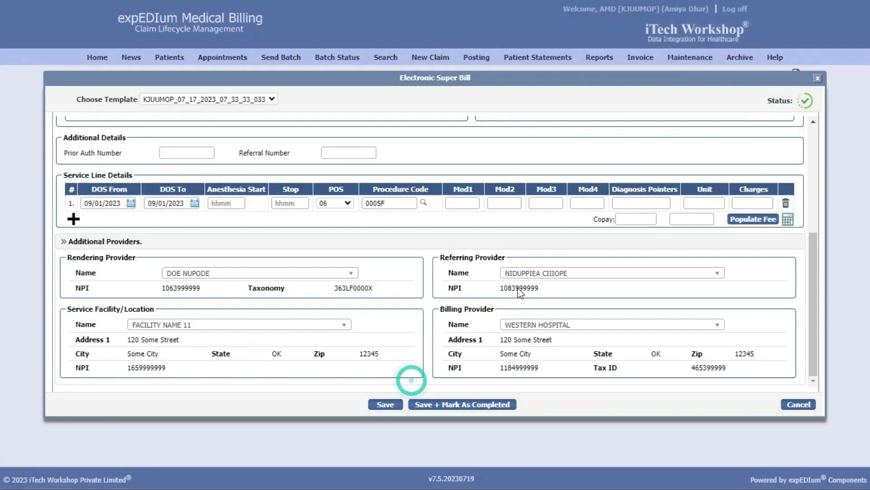
{"action": "left_click", "coordinate": [624, 203]}
{"action": "type", "text": "1"}
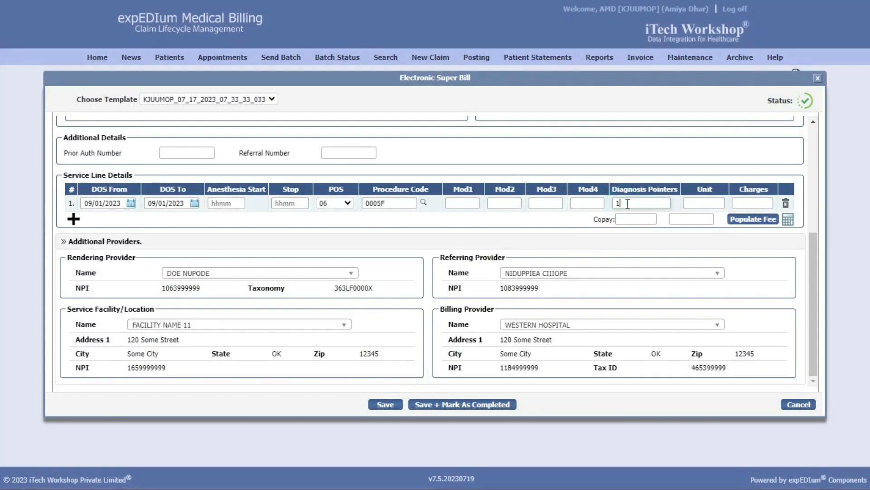
{"action": "left_click", "coordinate": [714, 201]}
{"action": "type", "text": "1"}
{"action": "left_click", "coordinate": [760, 203]}
{"action": "type", "text": "50"}
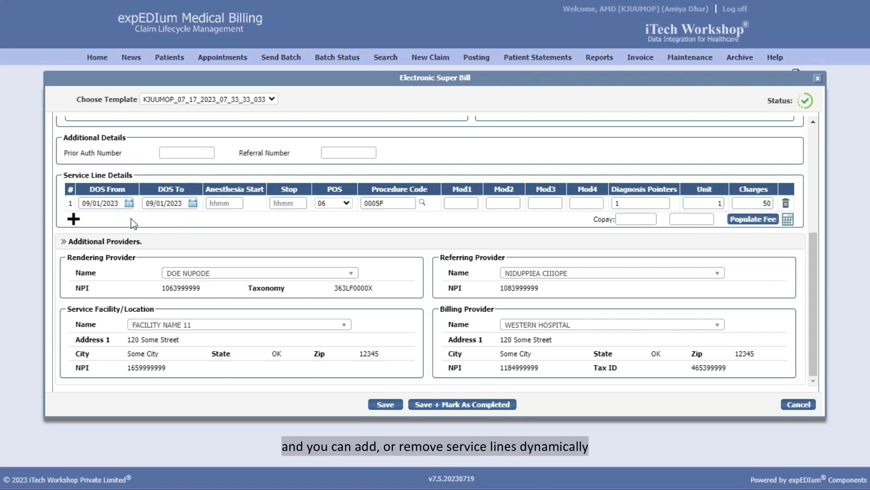
Step: Add a second service line, then delete it again
{"action": "left_click", "coordinate": [79, 218]}
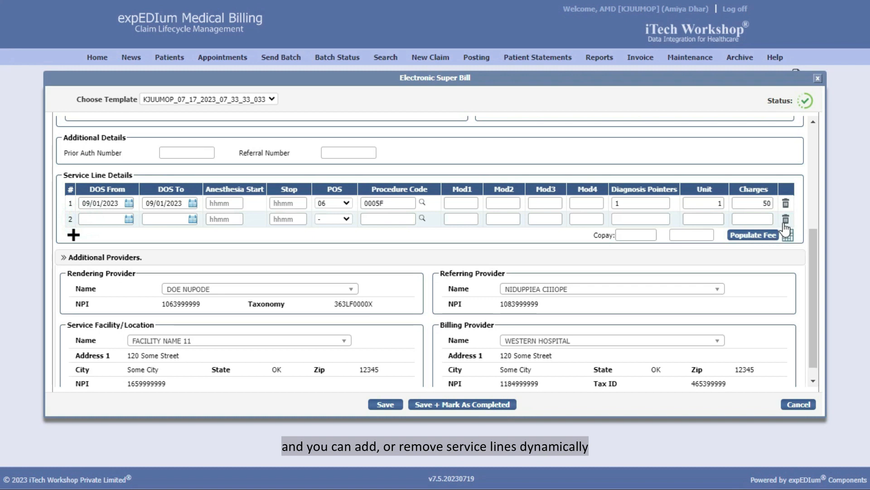
{"action": "left_click", "coordinate": [786, 219]}
{"action": "left_click", "coordinate": [376, 135]}
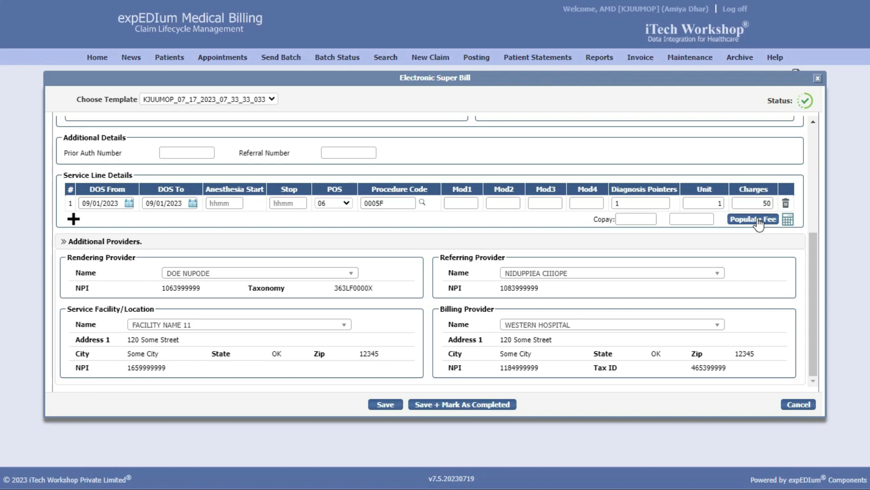
Step: Populate the fee so copay reads 0.00 and total 50.00, leaving the rendering provider unchanged
{"action": "left_click", "coordinate": [789, 221]}
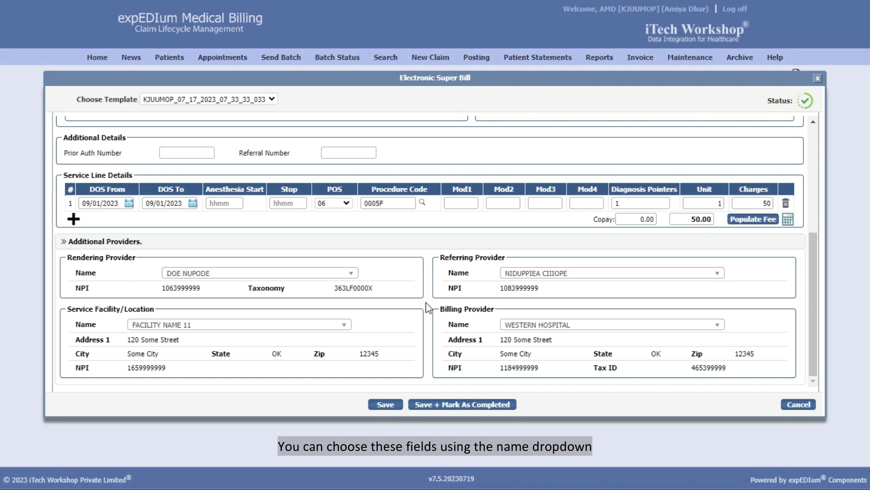
{"action": "left_click", "coordinate": [353, 273]}
{"action": "left_click", "coordinate": [353, 272]}
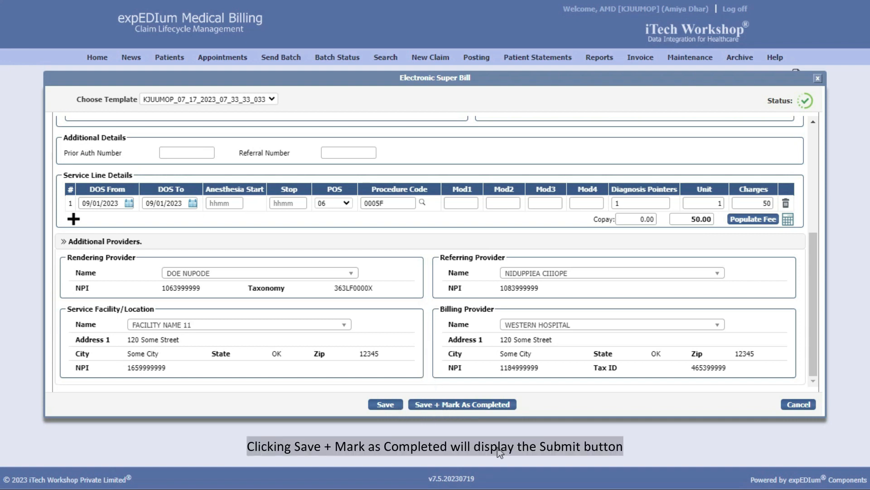
Step: Save the super bill as completed and acknowledge the ESB 49 creation confirmation
{"action": "left_click", "coordinate": [446, 403]}
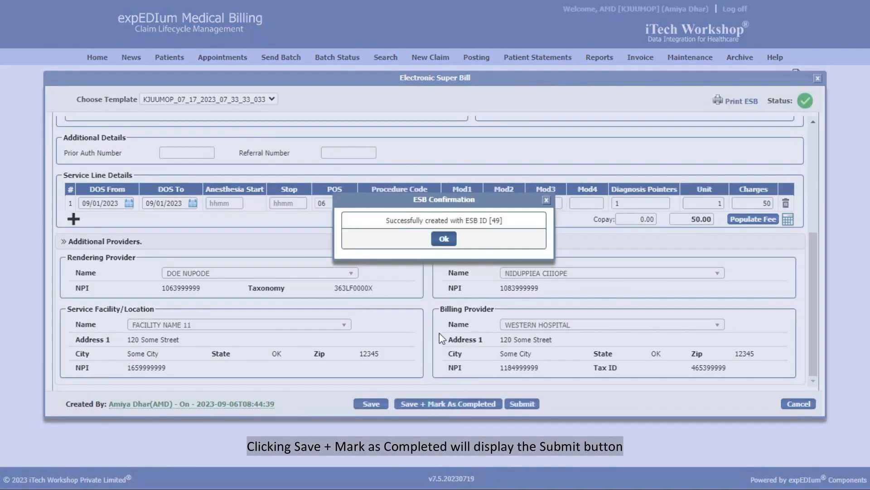
{"action": "left_click", "coordinate": [444, 239]}
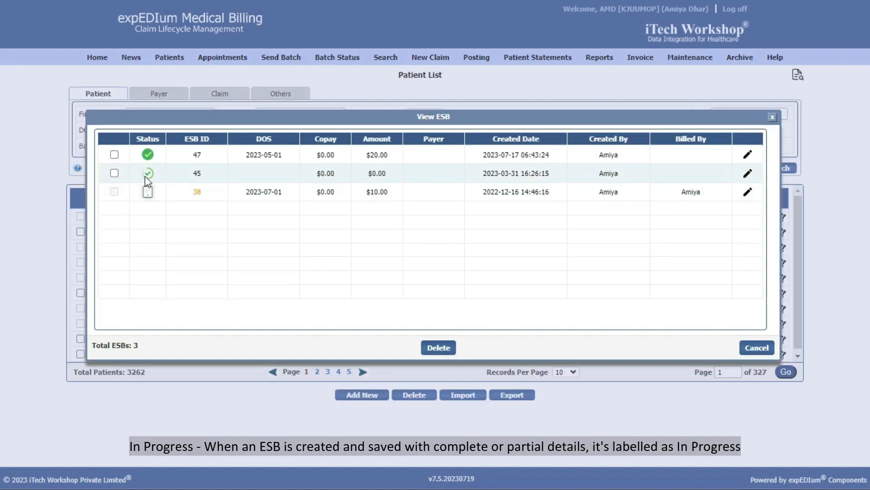
Step: Close the View ESB list and return to the Patient List of 3262 patients
{"action": "mouse_move", "coordinate": [150, 176]}
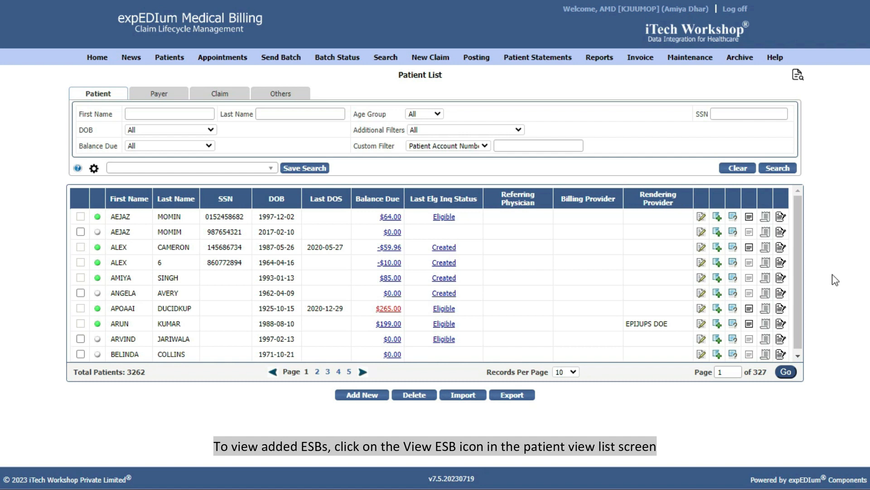
{"action": "left_click", "coordinate": [765, 277]}
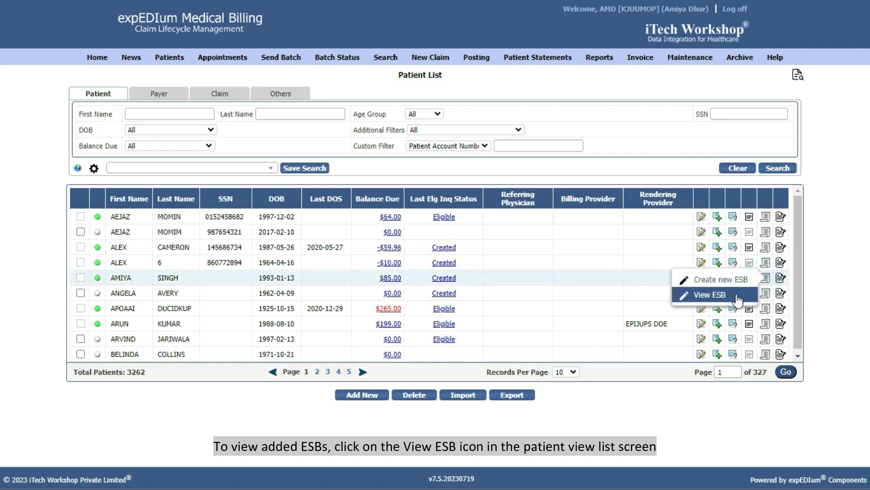
Step: Open View ESB for a patient and select ESBs 47 and 45
{"action": "left_click", "coordinate": [734, 294]}
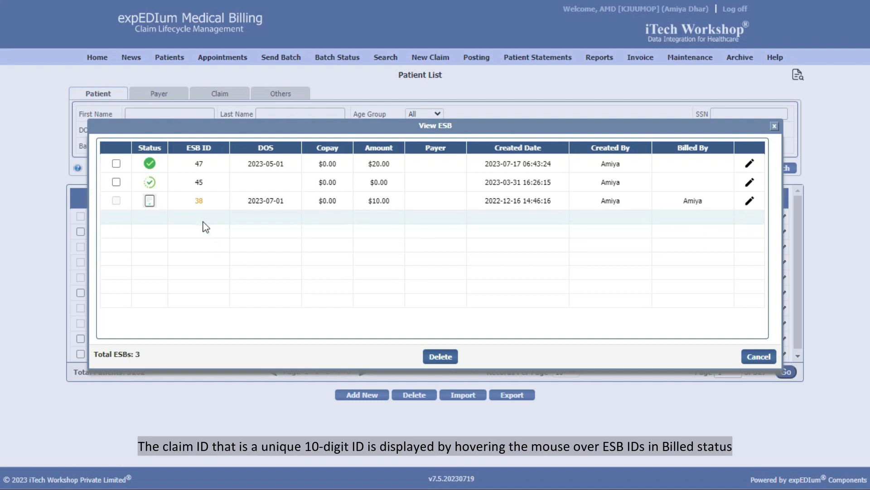
{"action": "mouse_move", "coordinate": [199, 200]}
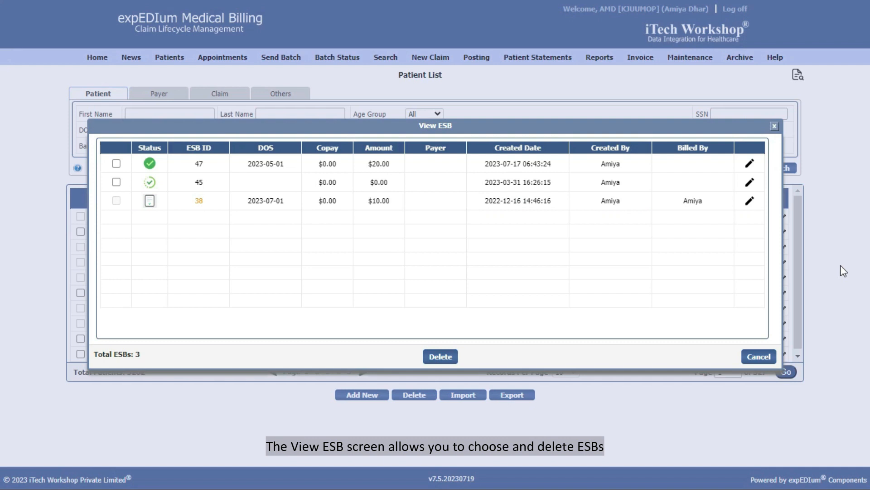
{"action": "left_click", "coordinate": [116, 164]}
{"action": "left_click", "coordinate": [117, 181]}
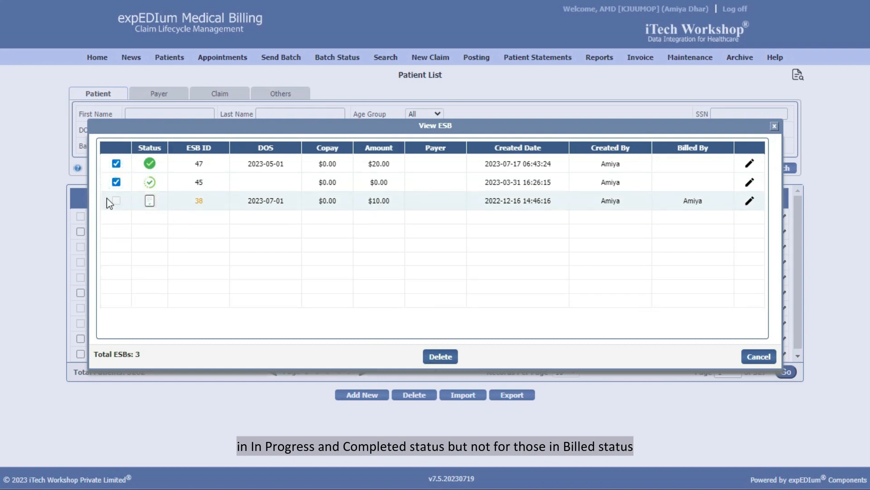
Step: Close the ESB list and bring up the expEDIum Help sign-in page via Help > Get Help
{"action": "left_click", "coordinate": [774, 126]}
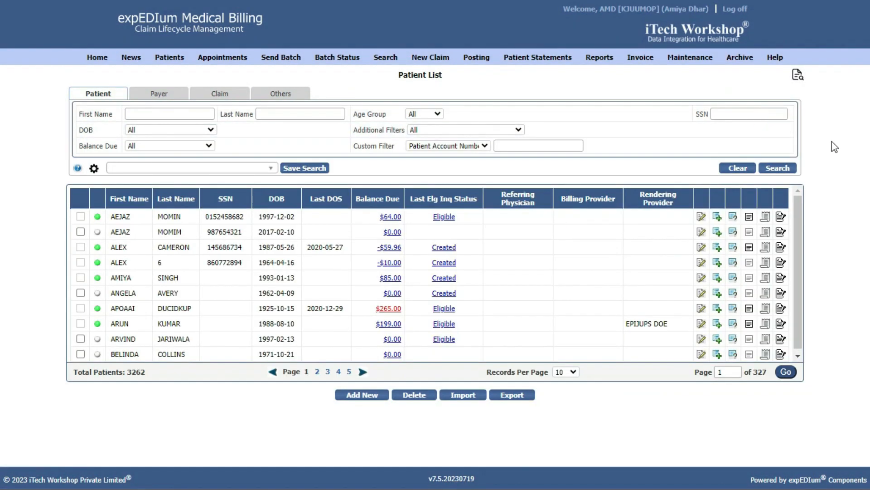
{"action": "mouse_move", "coordinate": [776, 57]}
{"action": "left_click", "coordinate": [785, 72]}
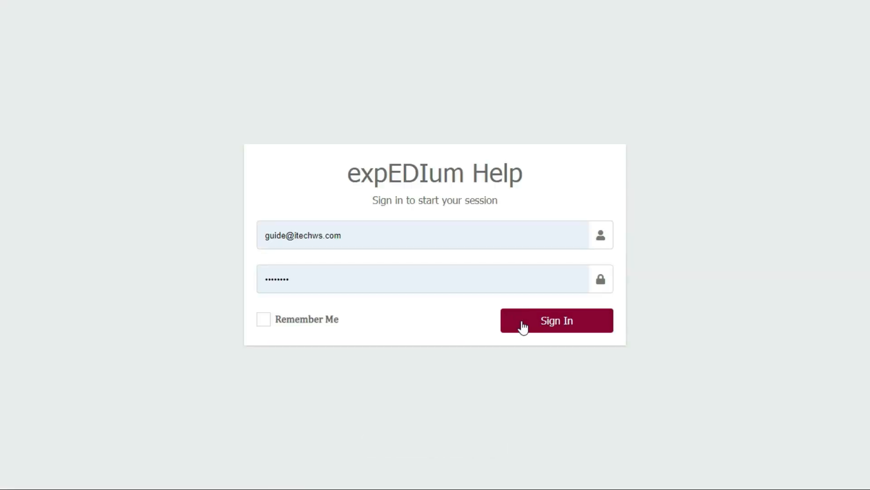
Step: Sign in, expand Chapter 3 of the eMB User Manual v7.5, and open section 3.19 Electronic Super Bill (ESB)
{"action": "left_click", "coordinate": [530, 328]}
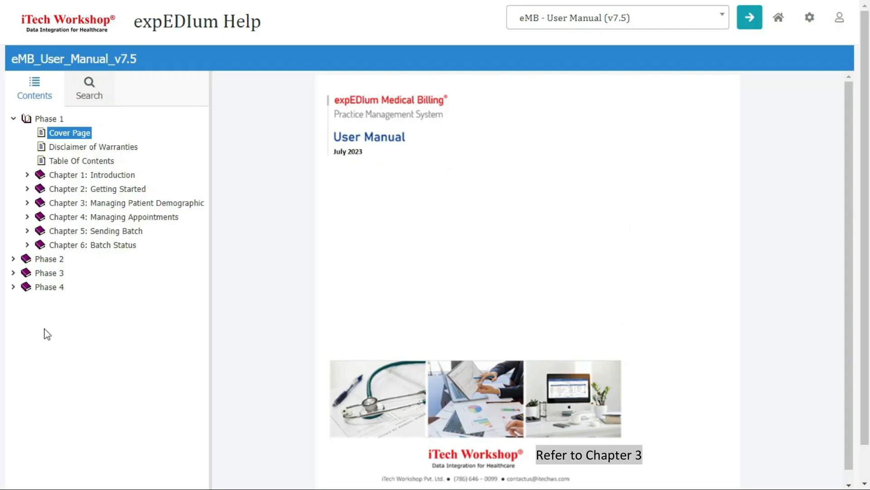
{"action": "left_click", "coordinate": [27, 202]}
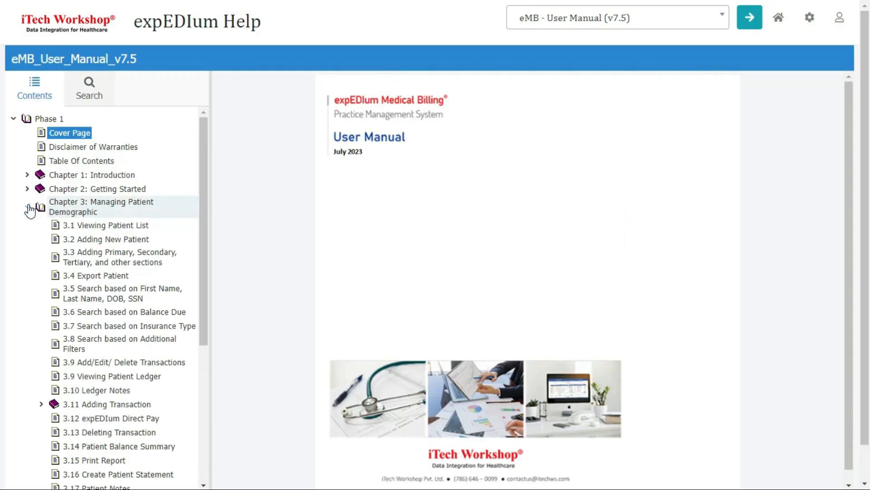
{"action": "scroll", "coordinate": [29, 291], "scroll_direction": "down", "scroll_amount": 5}
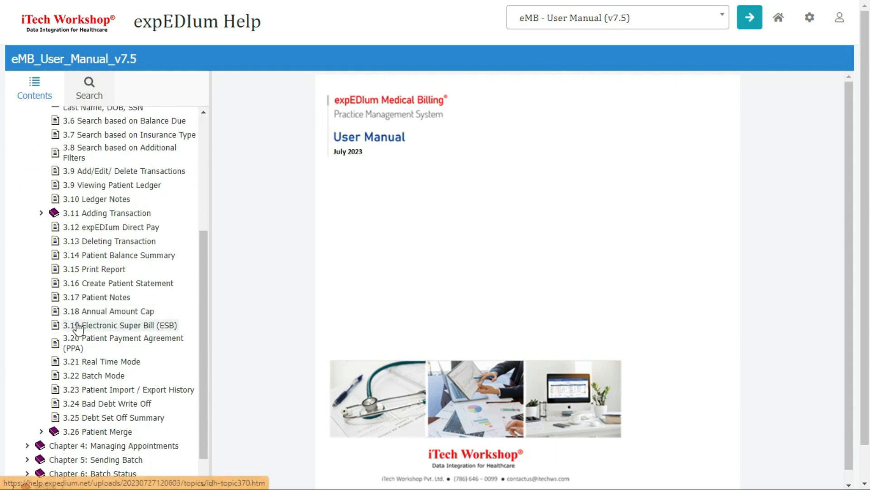
{"action": "left_click", "coordinate": [72, 325]}
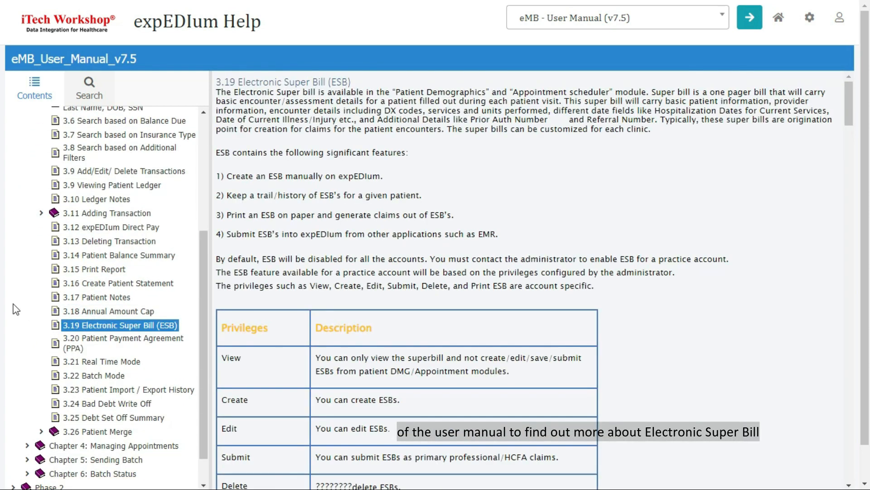